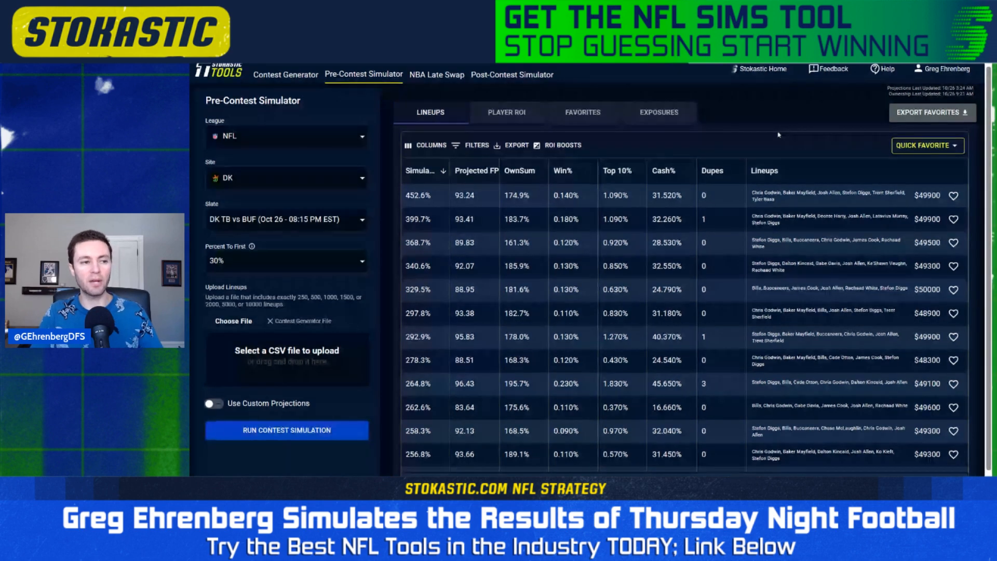
Step: Favorite the top 150 simulated DraftKings lineups and sort the lineup list by Dupes
left_click(918, 147)
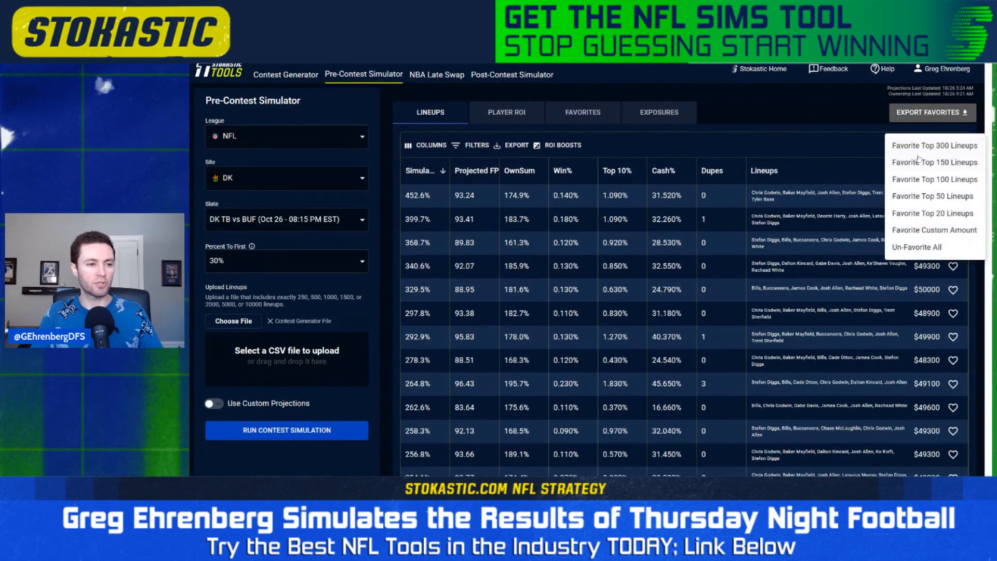
left_click(917, 161)
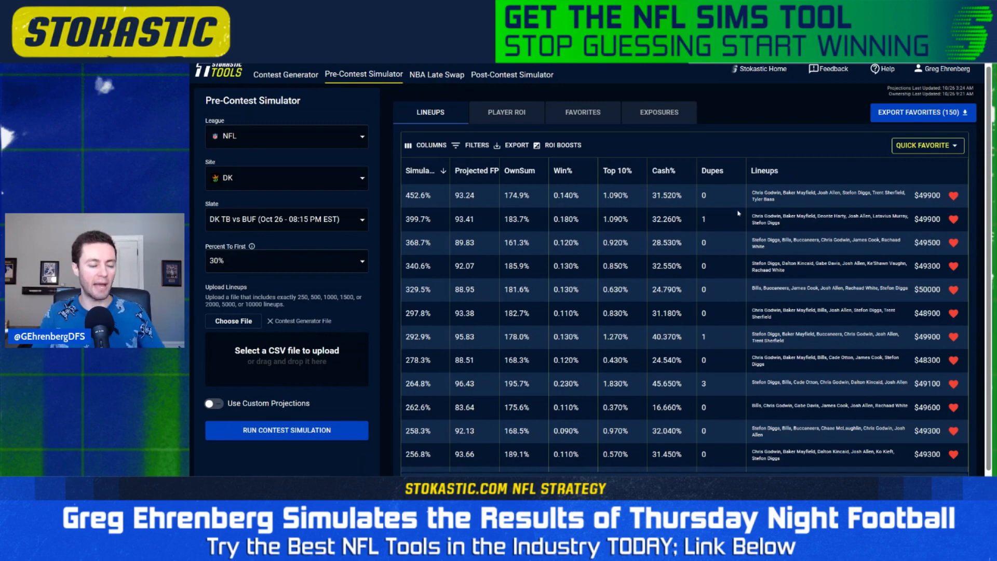
left_click(714, 171)
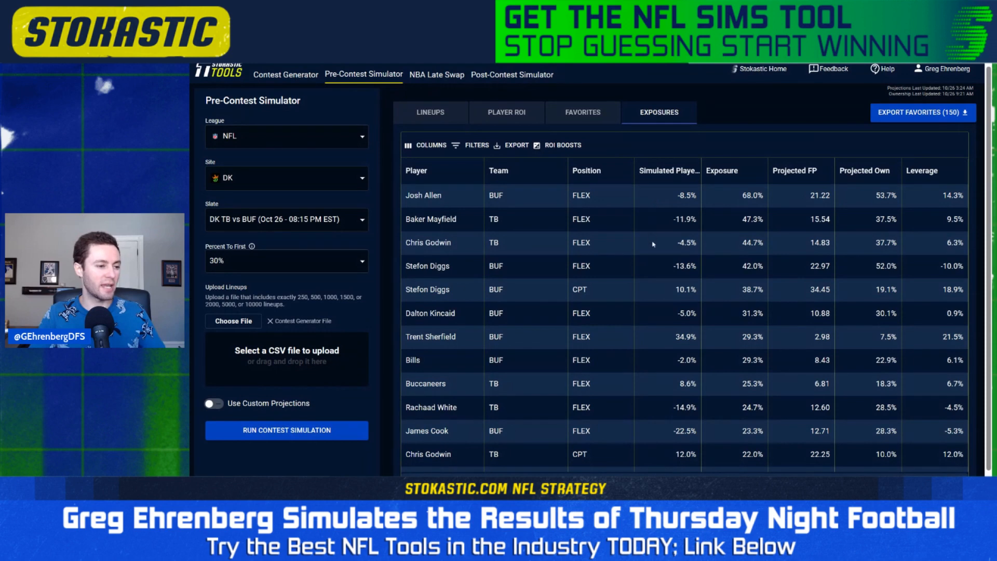
Step: Examine the player exposures of the favorited DraftKings lineups, and sort them by leverage in ascending order
scroll(654, 244, "down", 3)
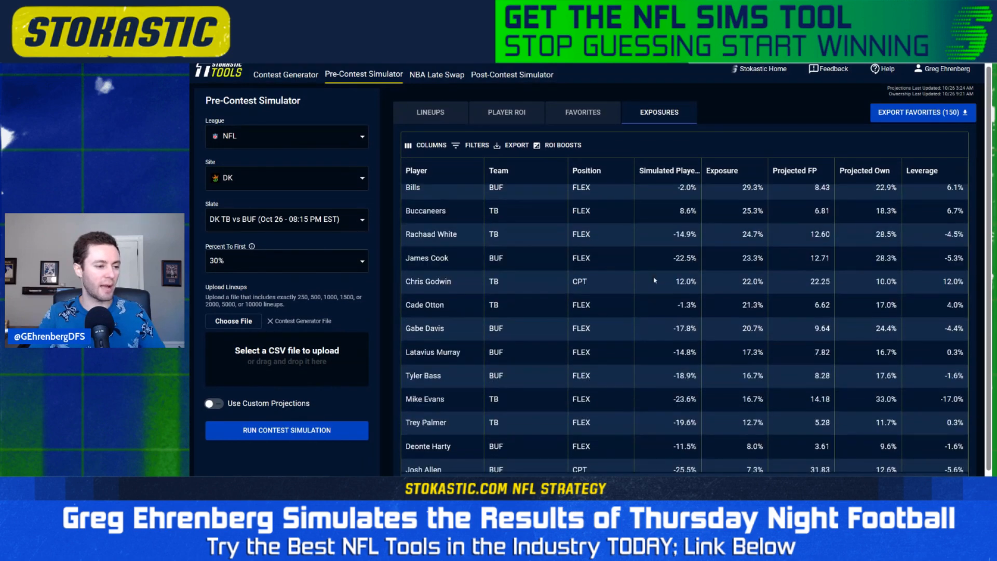
scroll(654, 281, "down", 1)
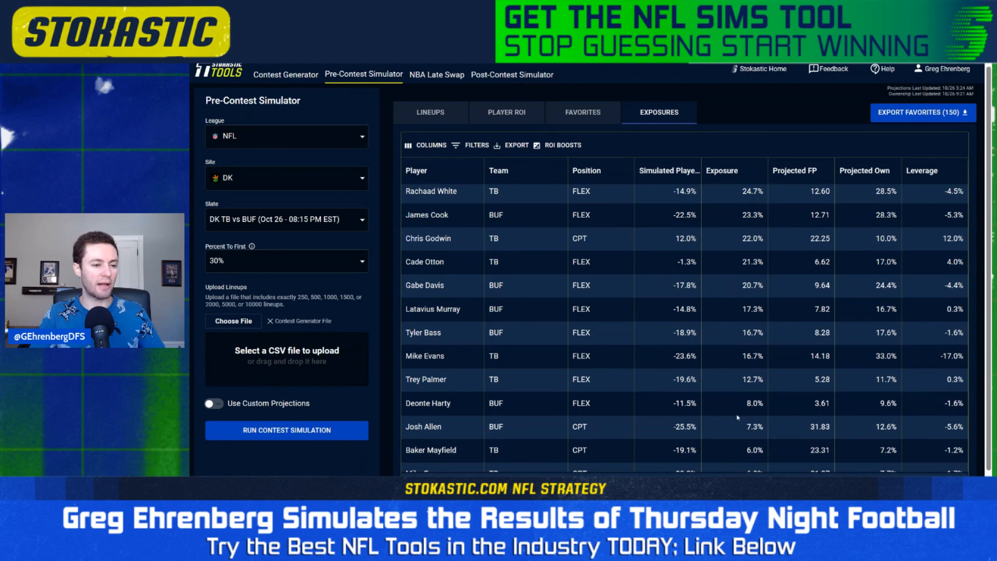
scroll(727, 337, "up", 4)
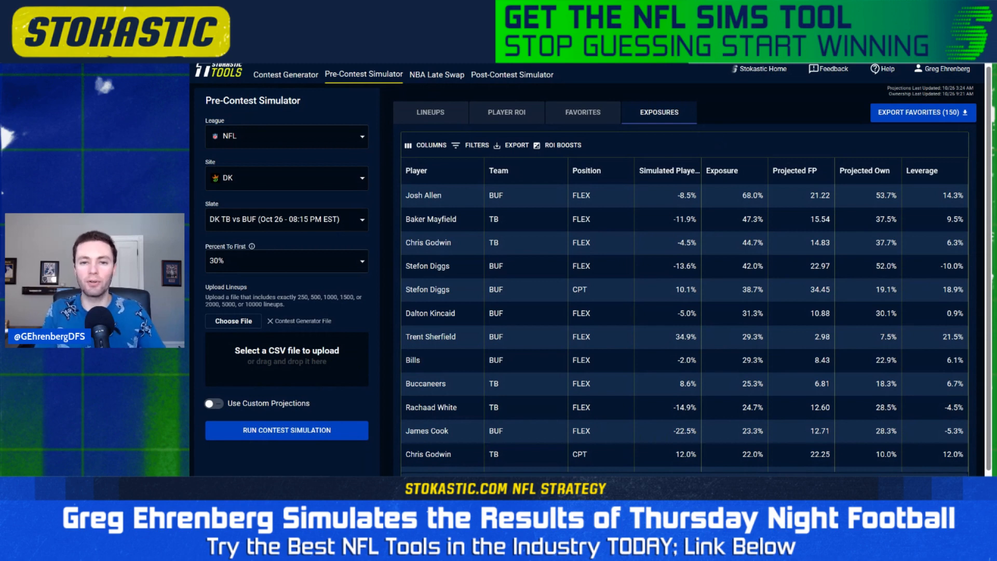
scroll(768, 250, "down", 10)
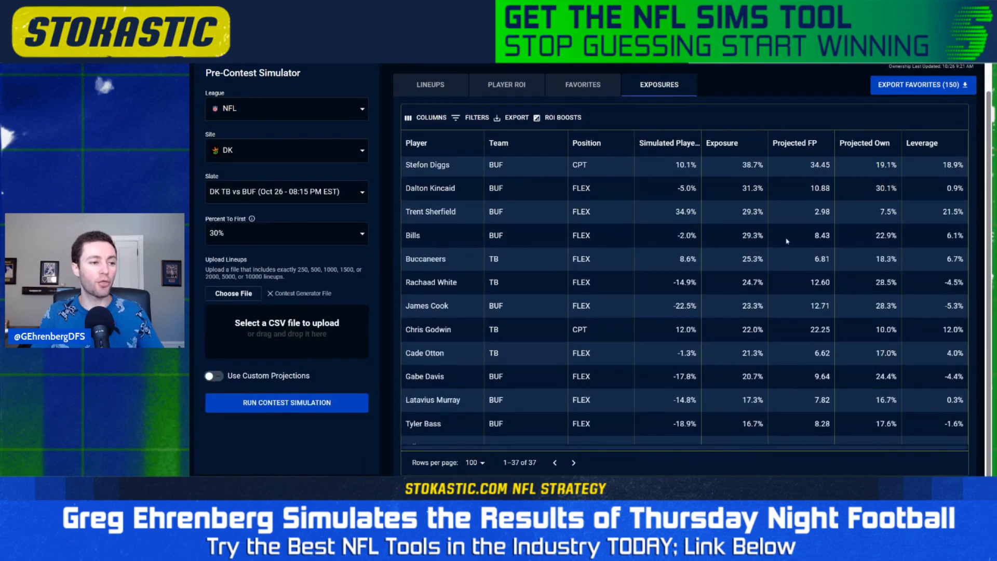
scroll(767, 249, "up", 8)
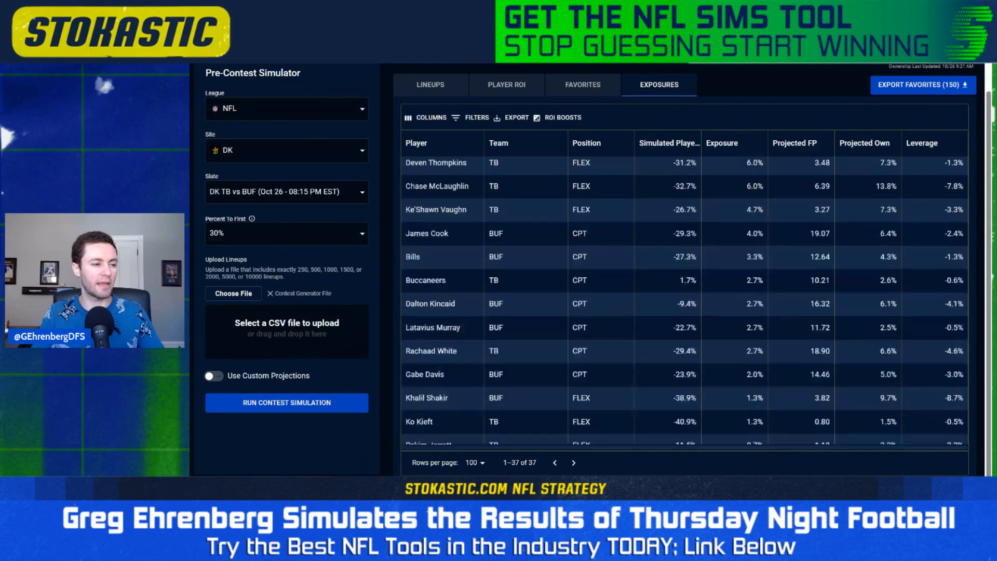
scroll(763, 256, "up", 1)
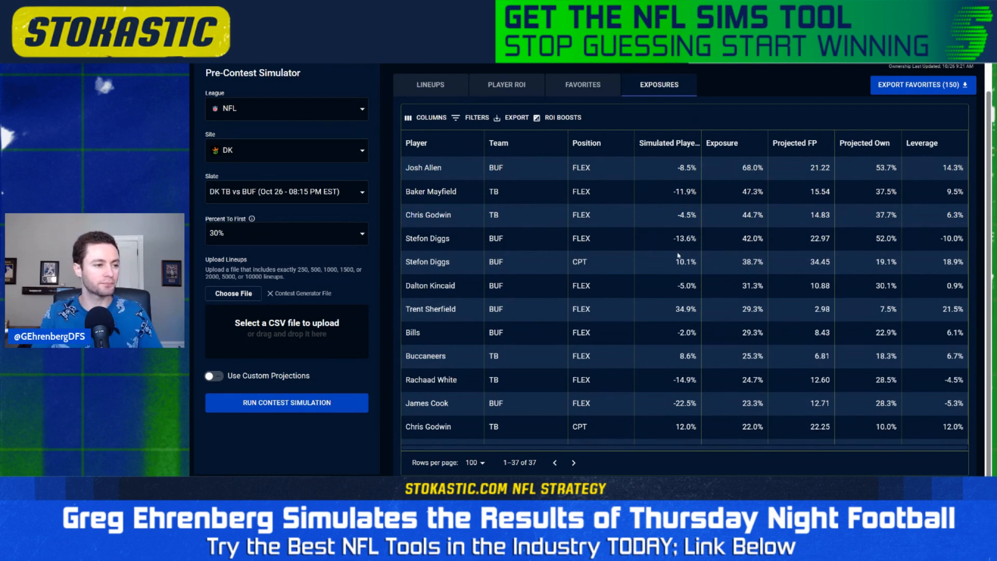
scroll(636, 338, "down", 1)
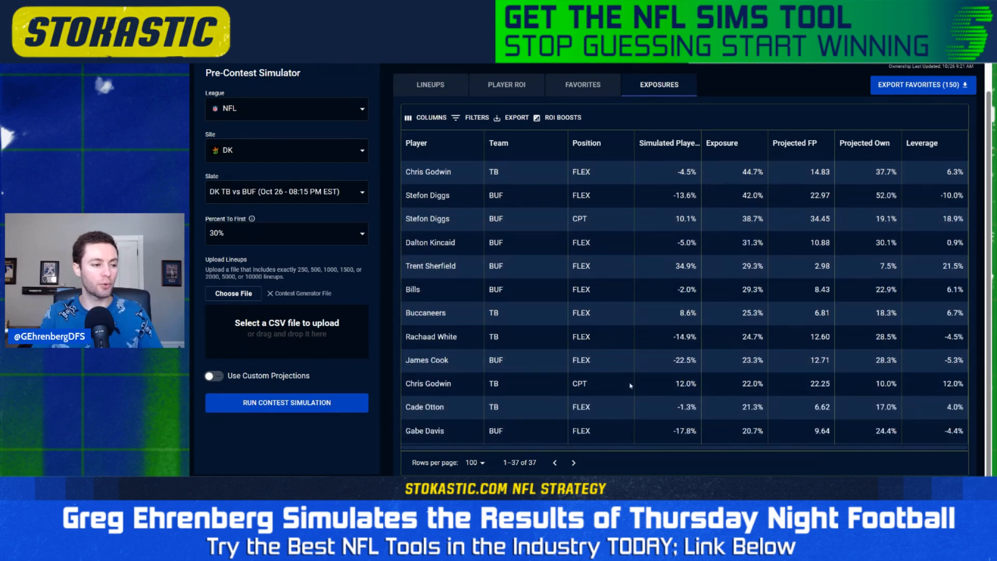
scroll(631, 385, "down", 3)
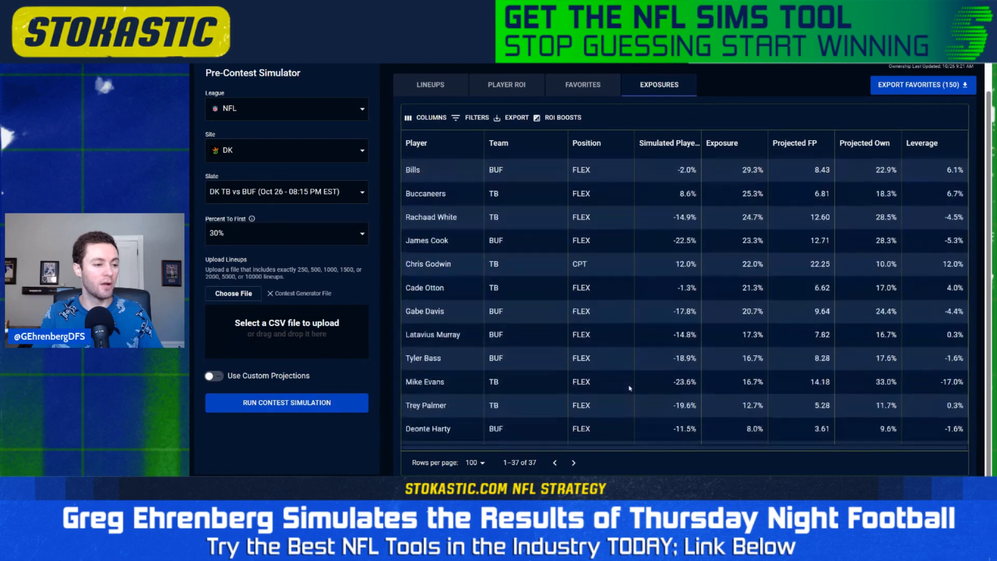
scroll(629, 387, "down", 2)
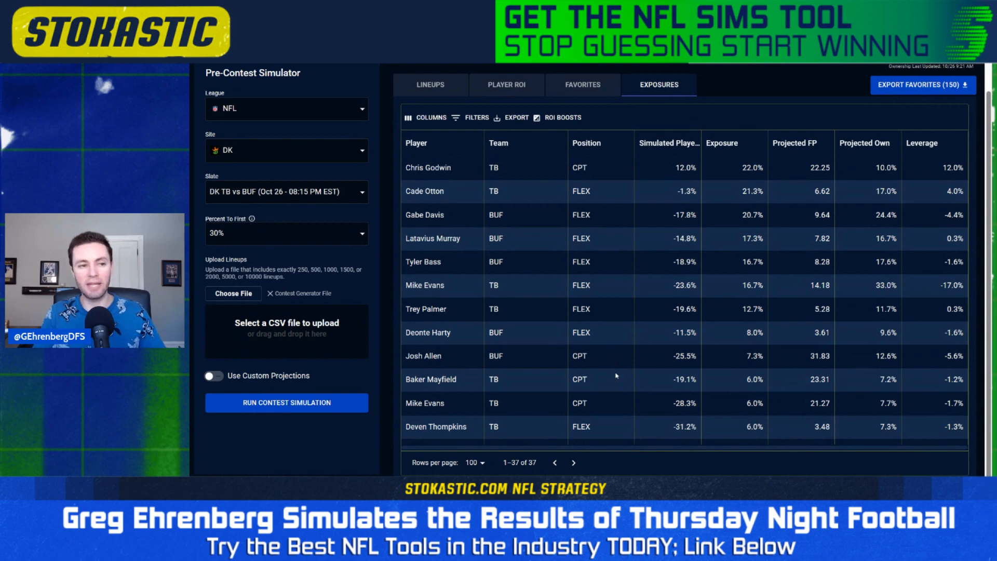
scroll(618, 373, "up", 5)
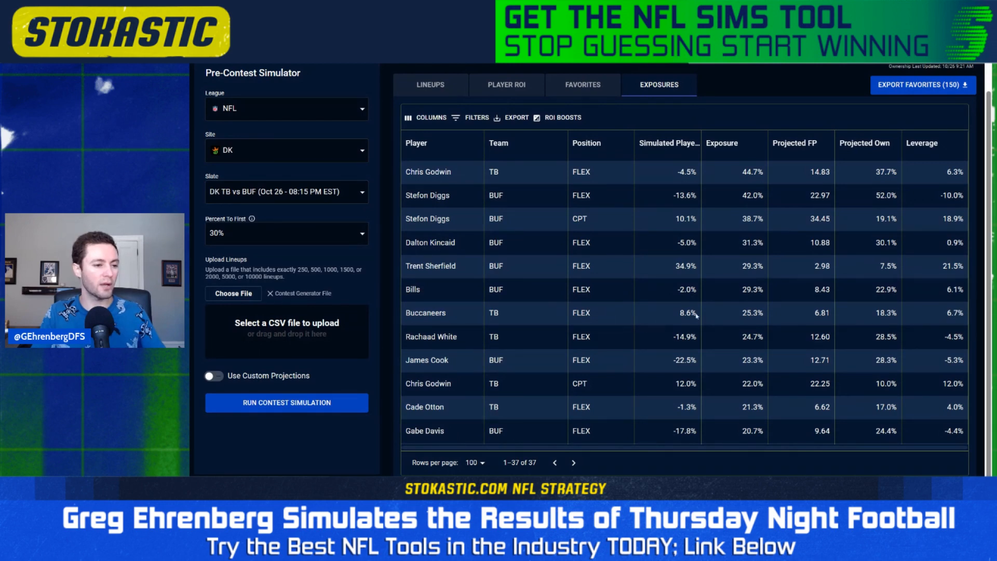
left_click(929, 143)
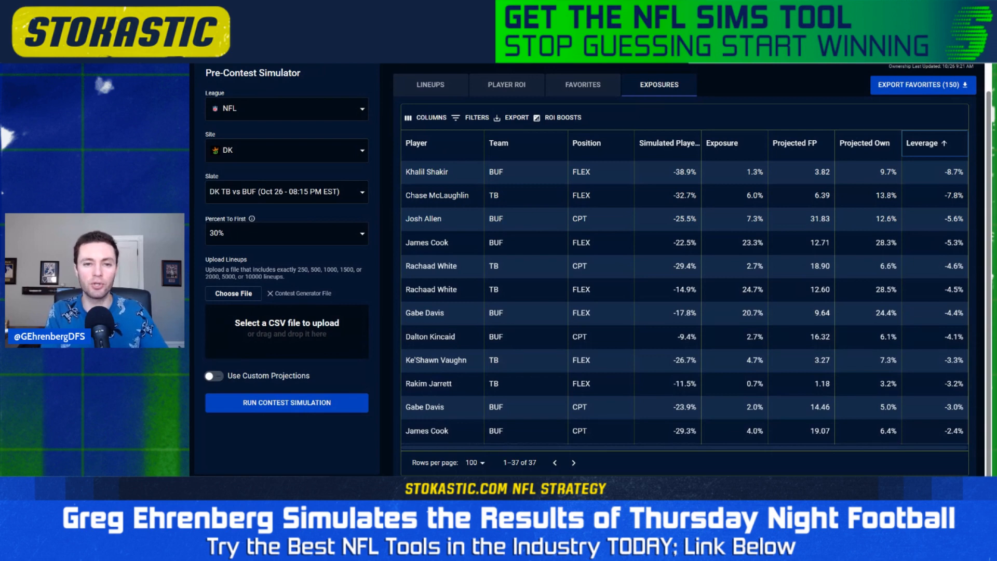
Step: Generate contest lineups in the Contest Generator for FanDuel, using the TB @ BUF slate and a pool size of 10000
scroll(444, 155, "up", 2)
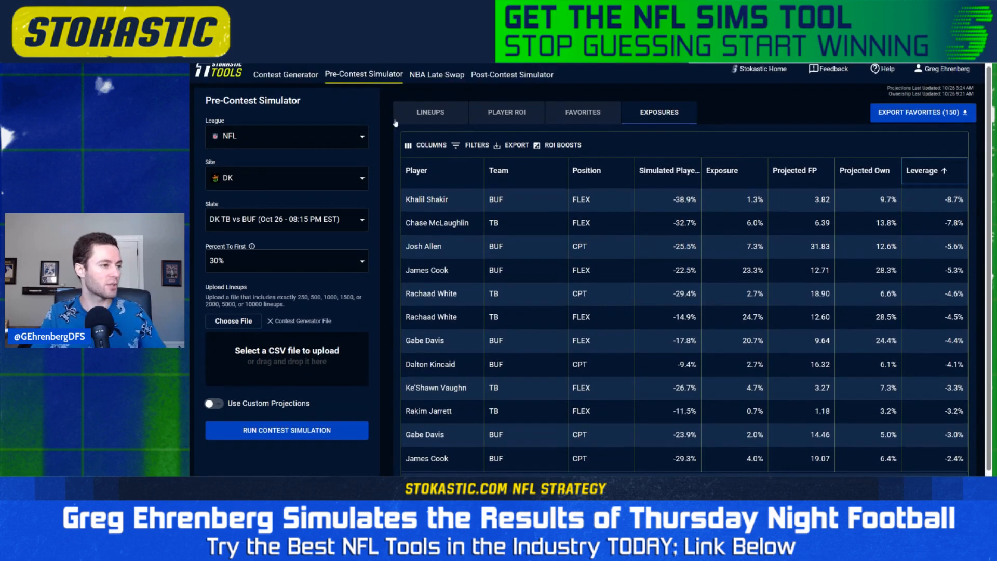
left_click(302, 74)
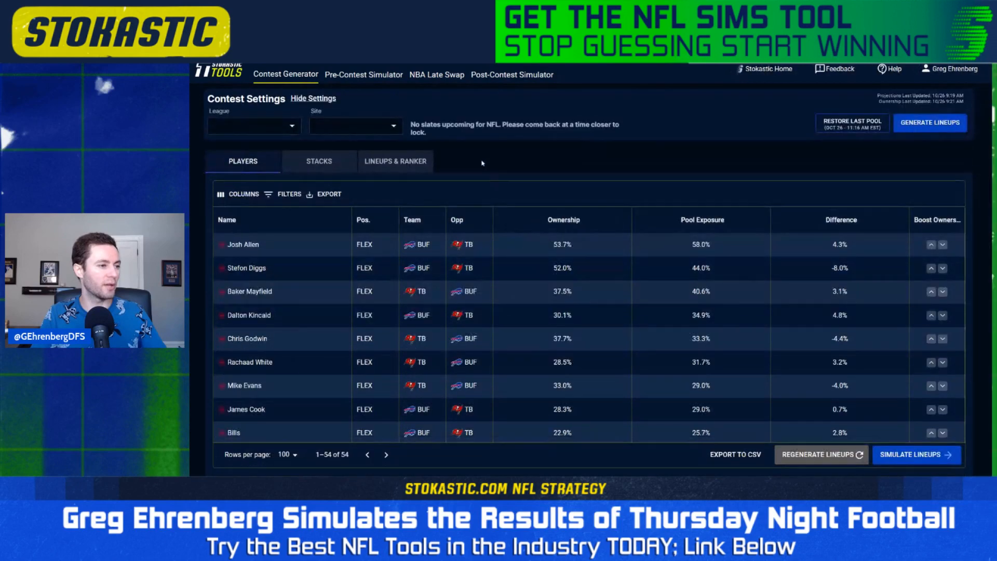
left_click(376, 126)
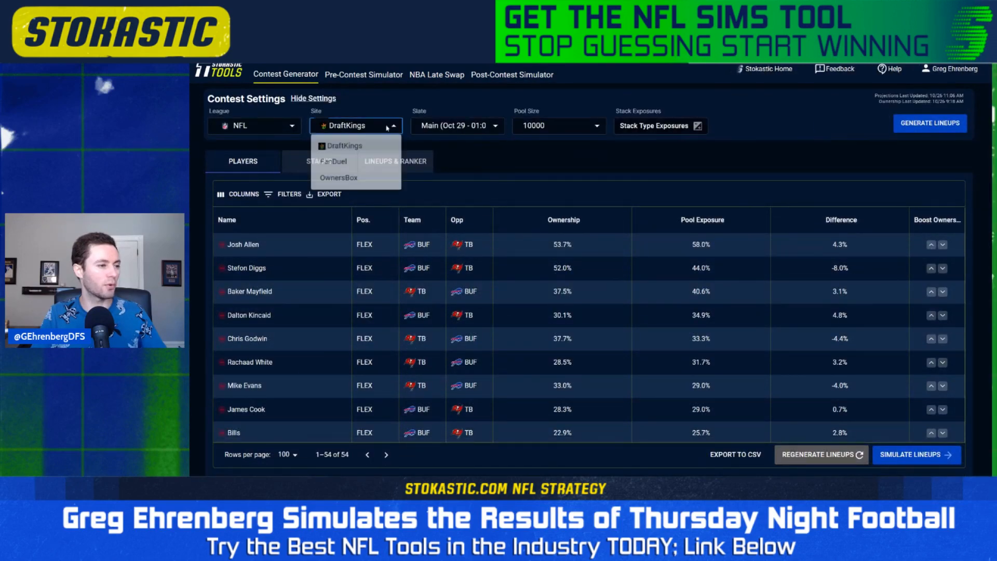
left_click(377, 163)
left_click(465, 126)
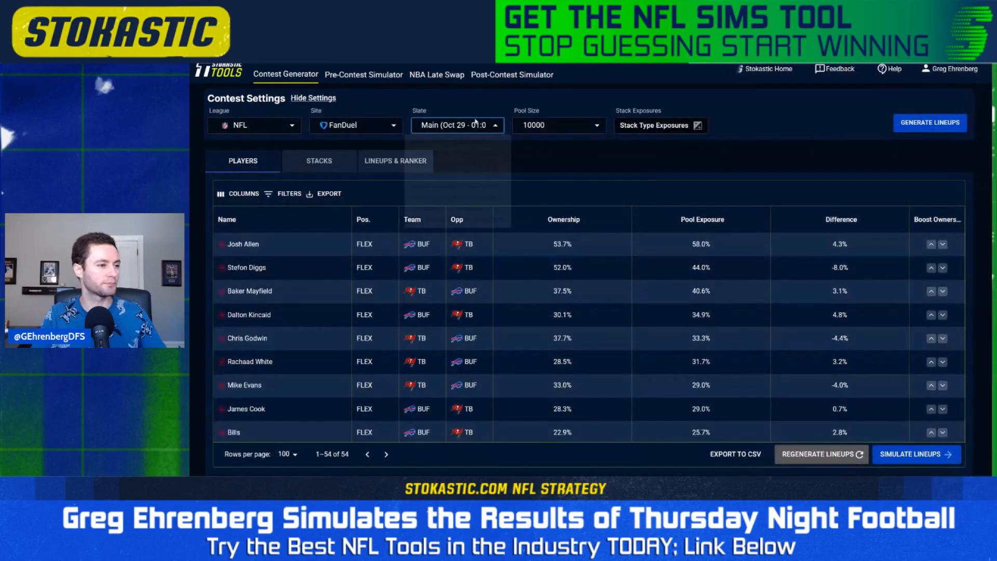
left_click(468, 163)
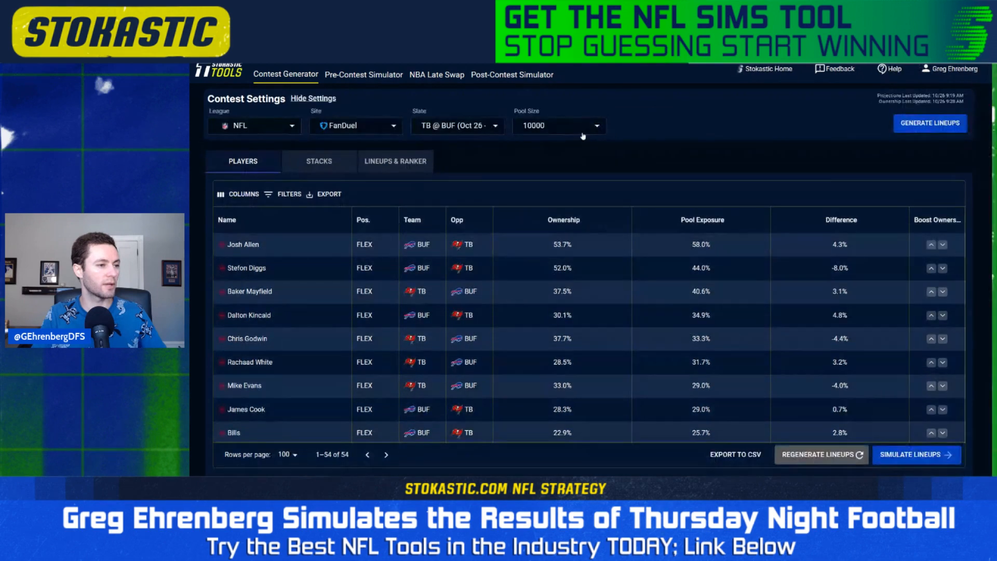
left_click(583, 131)
left_click(566, 229)
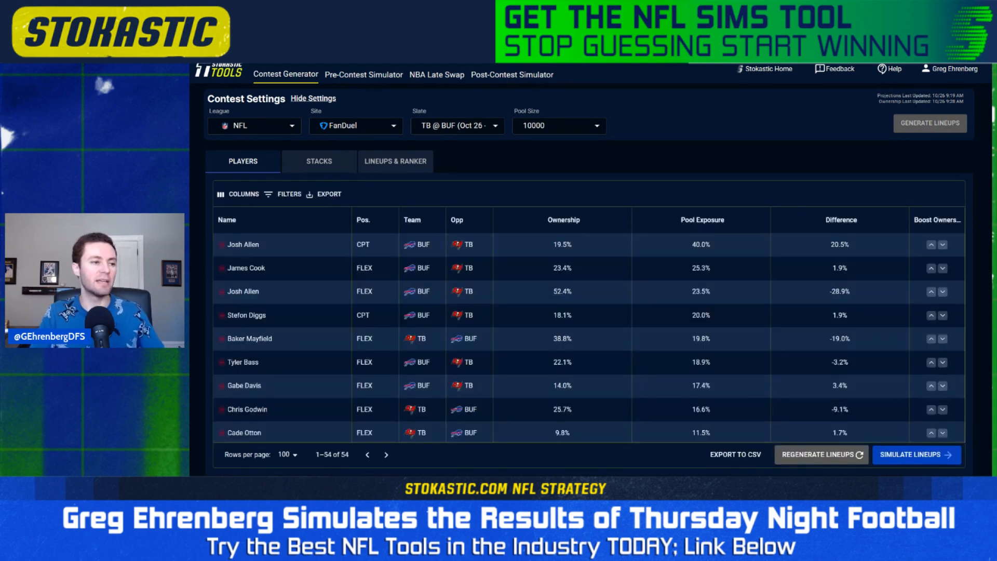
Step: Send the generated FanDuel lineups to the Pre-Contest Simulator and run the contest simulation
left_click(904, 459)
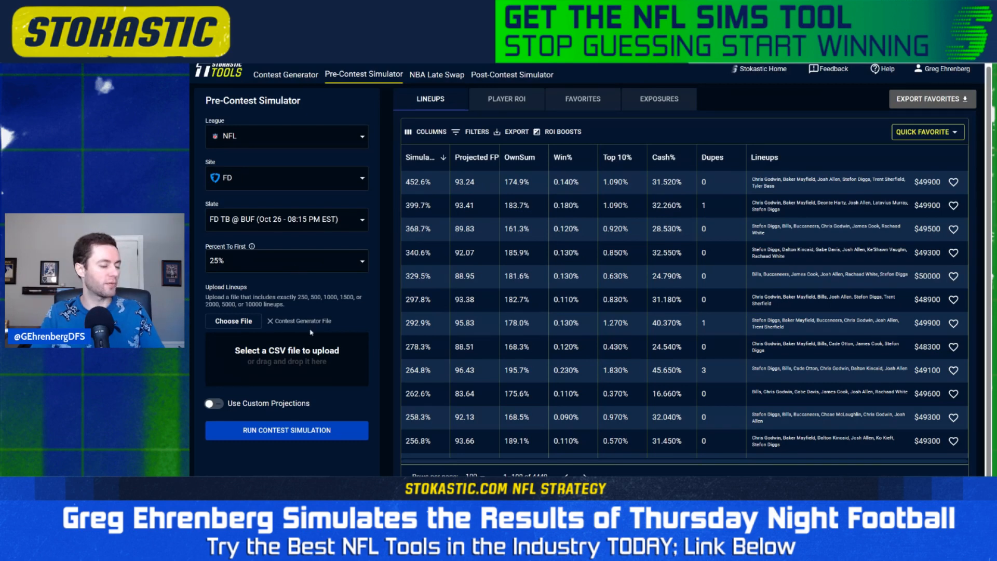
left_click(311, 430)
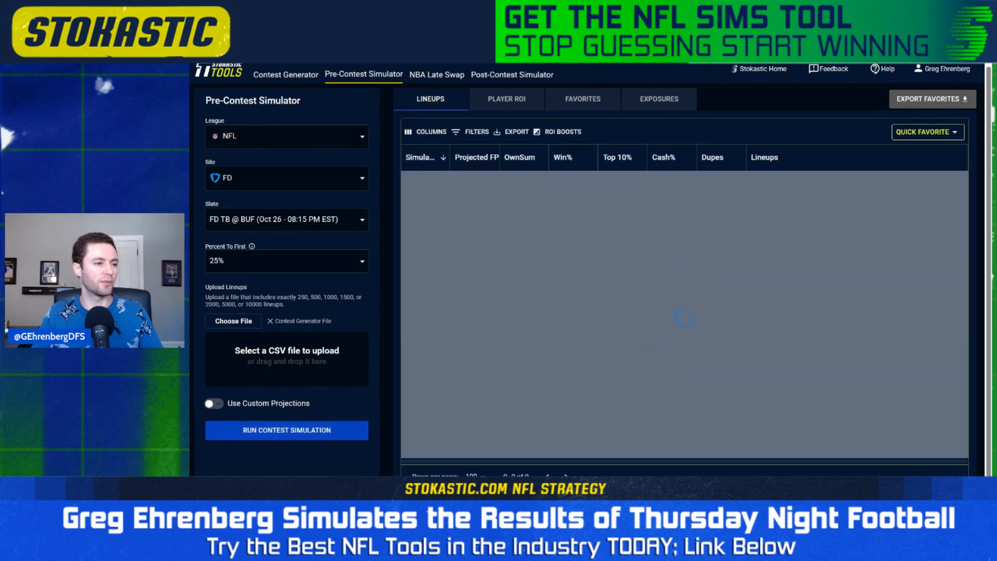
Step: Favorite the top 150 simulated FanDuel lineups and sort the lineup list by Dupes in descending order
left_click(914, 132)
left_click(914, 149)
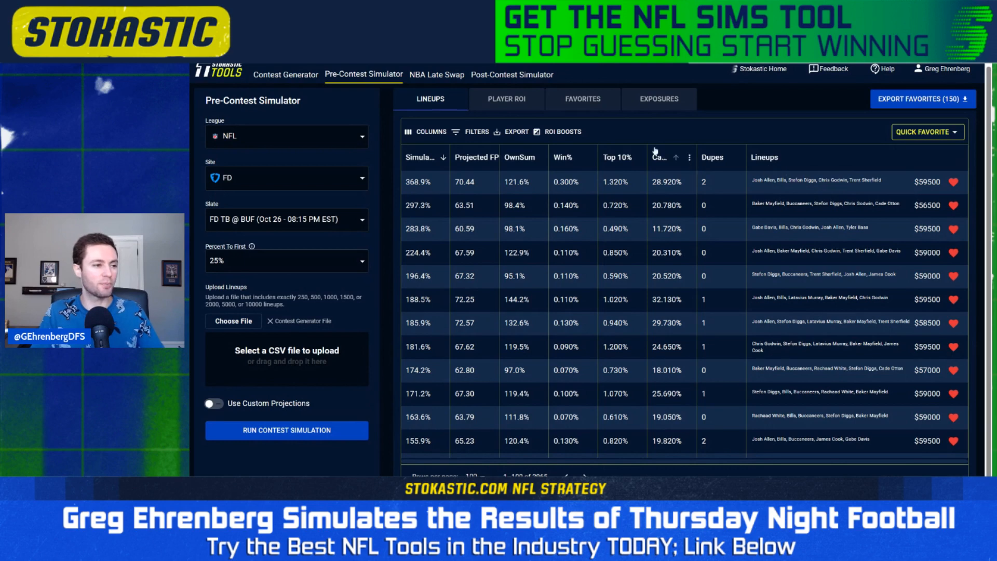
left_click(711, 157)
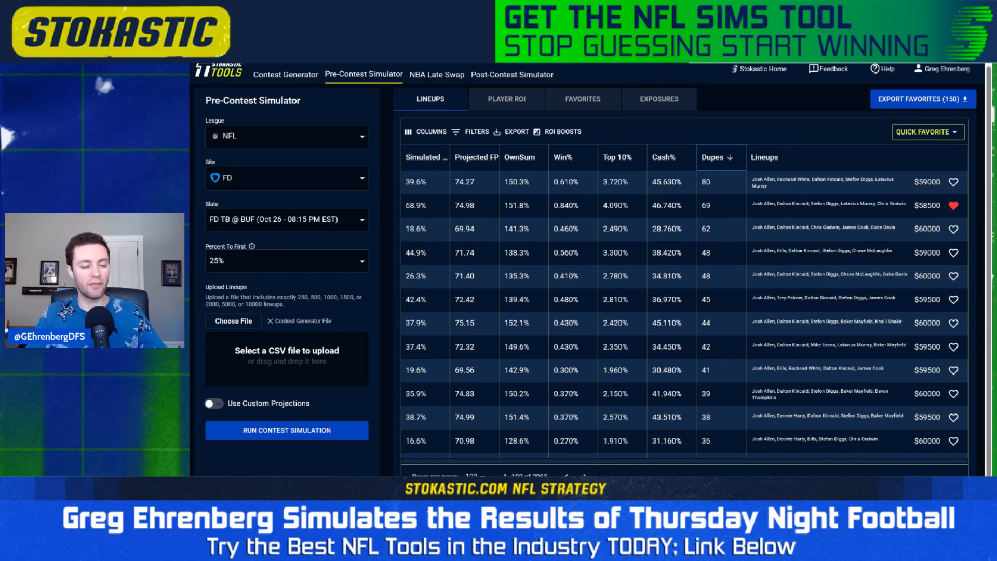
Step: Examine the player exposures of the favorited FanDuel lineups, sorting by leverage in ascending and descending order
left_click(660, 100)
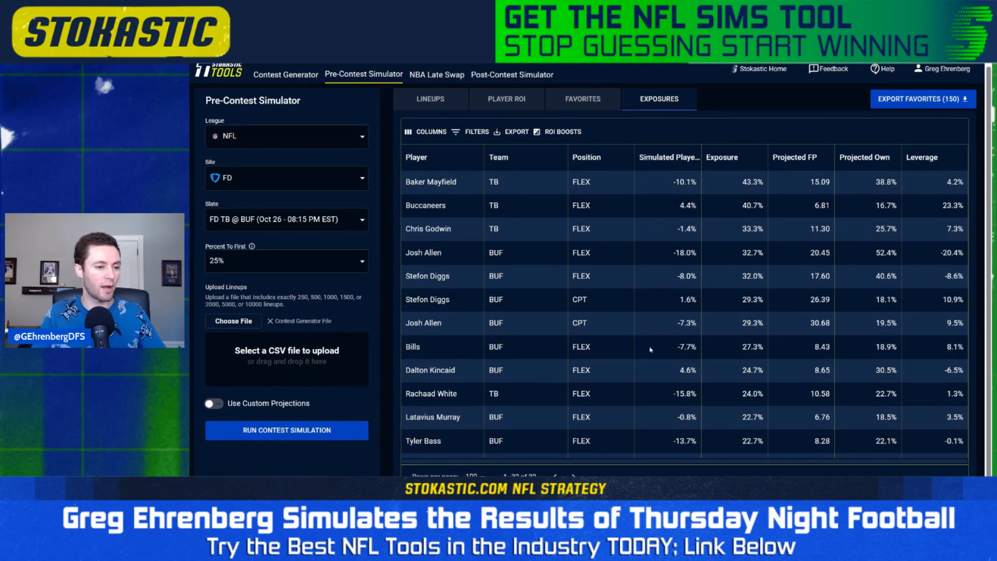
scroll(651, 350, "down", 1)
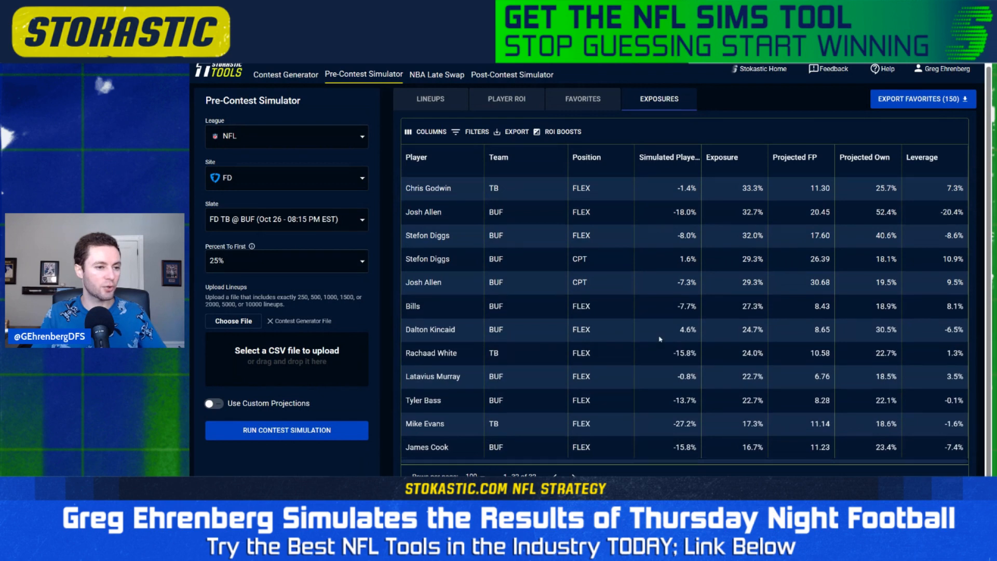
scroll(684, 322, "up", 1)
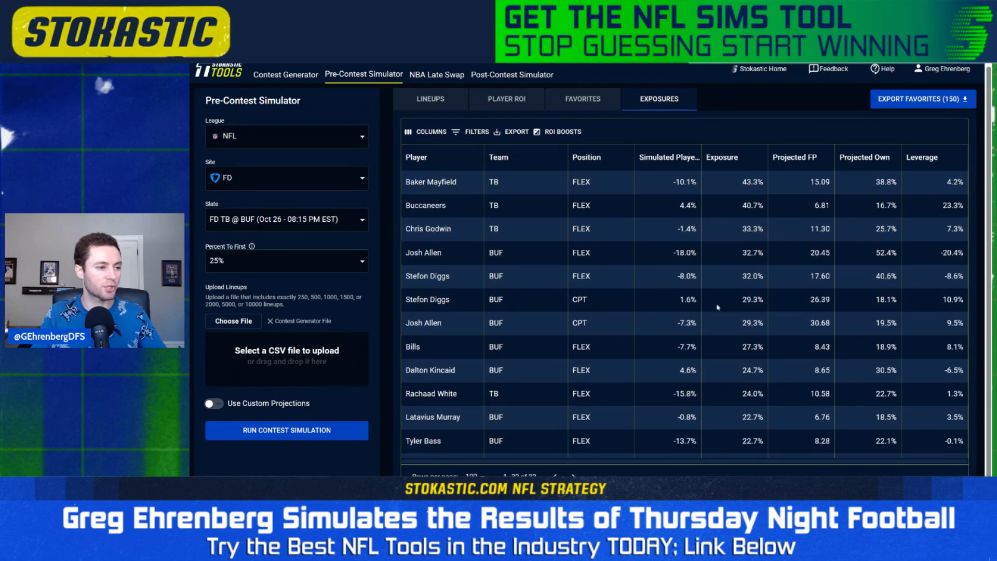
scroll(717, 296, "down", 3)
scroll(718, 308, "up", 1)
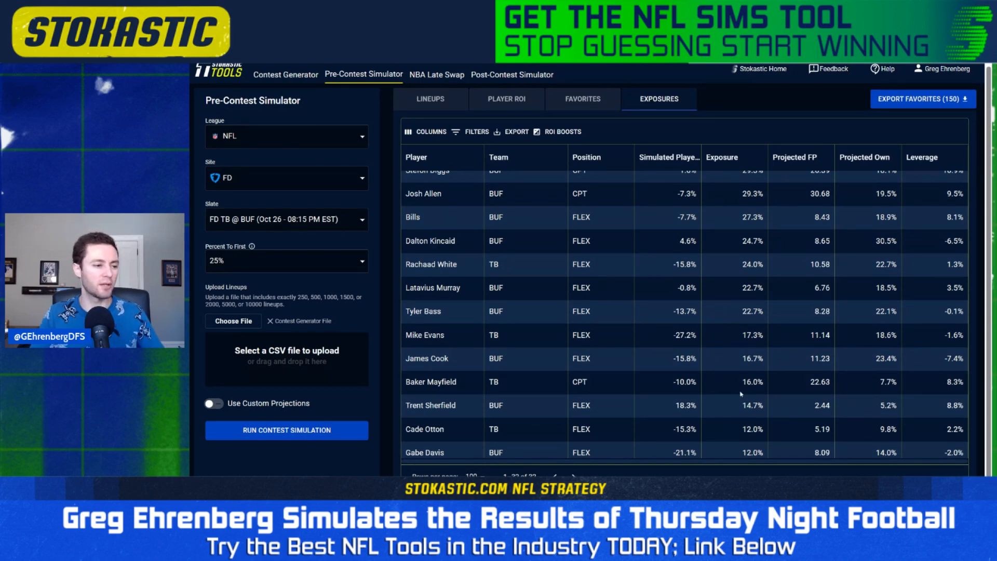
scroll(742, 378, "up", 3)
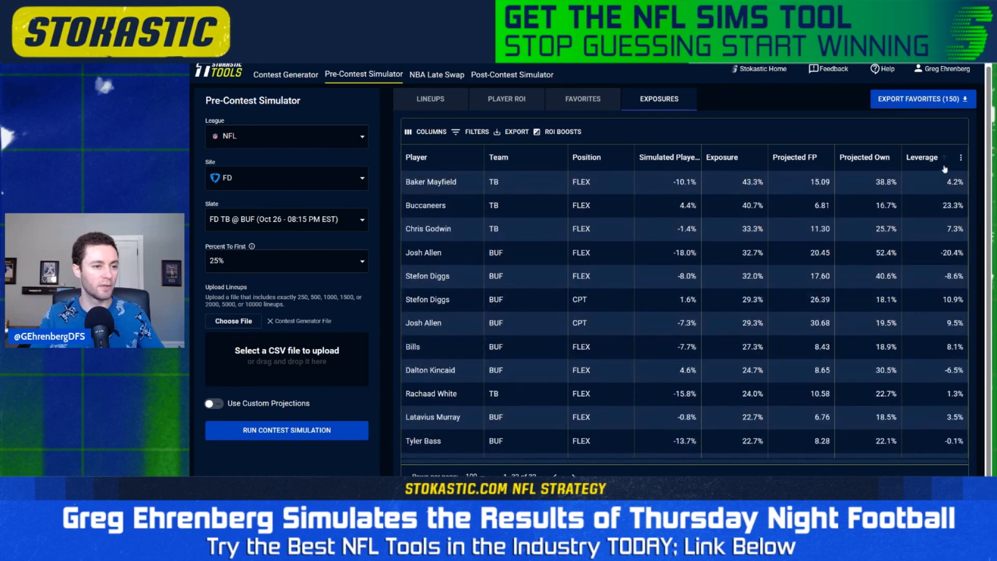
left_click(930, 157)
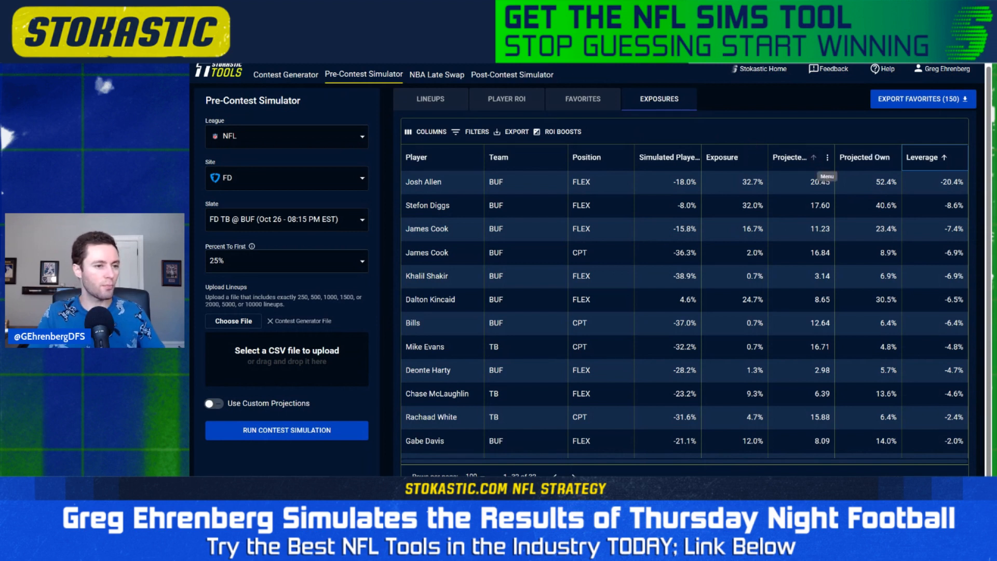
left_click(920, 157)
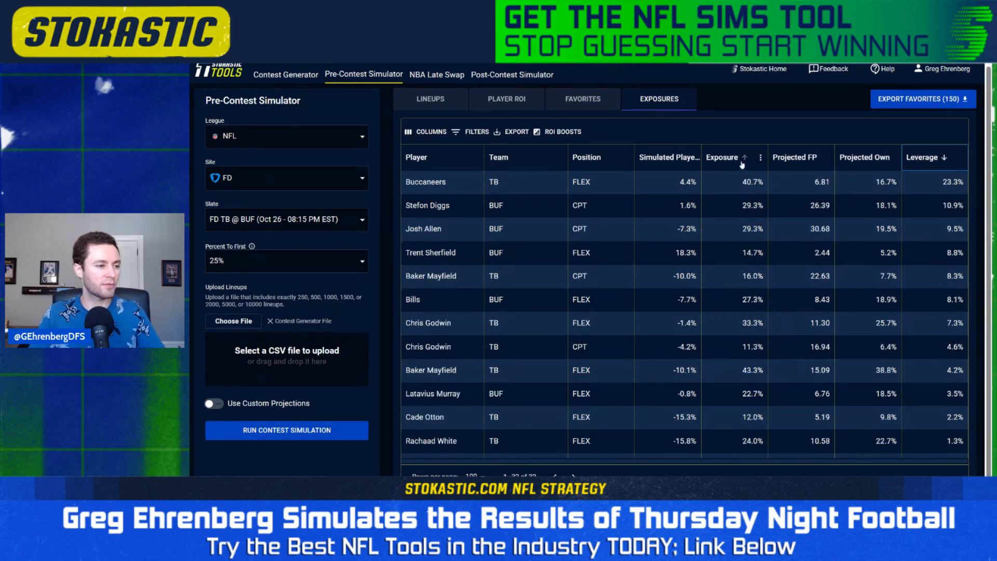